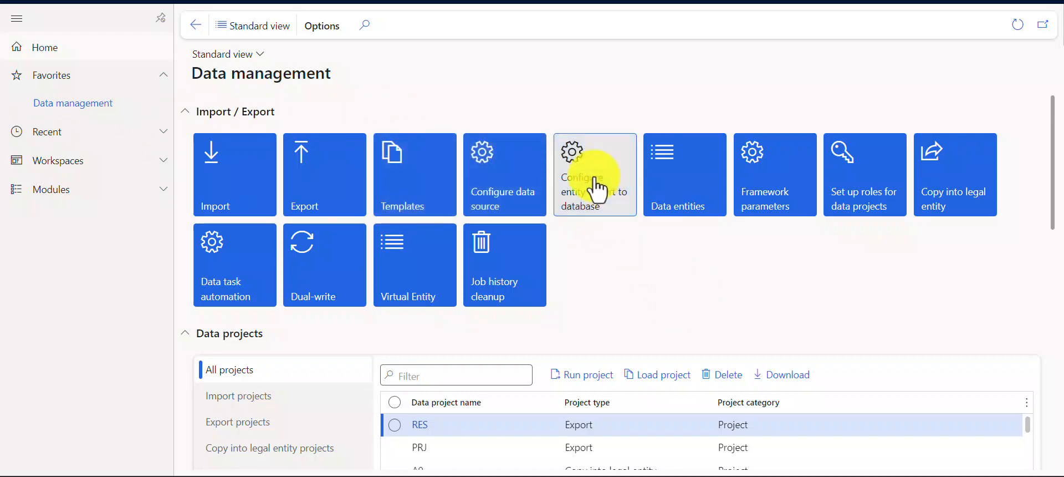
Step: Open the entity export to database configuration and delete the TheAxaptaBYPD source record
click(601, 202)
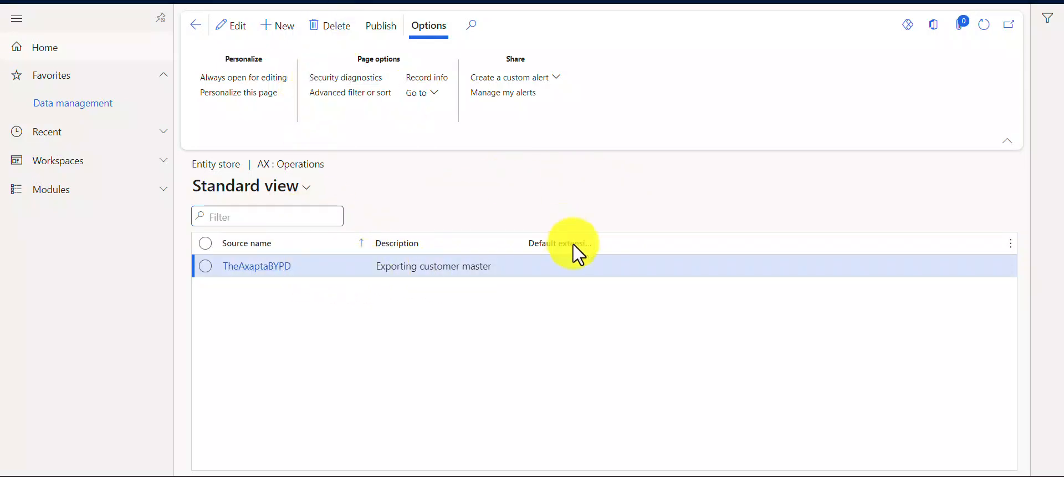
click(614, 226)
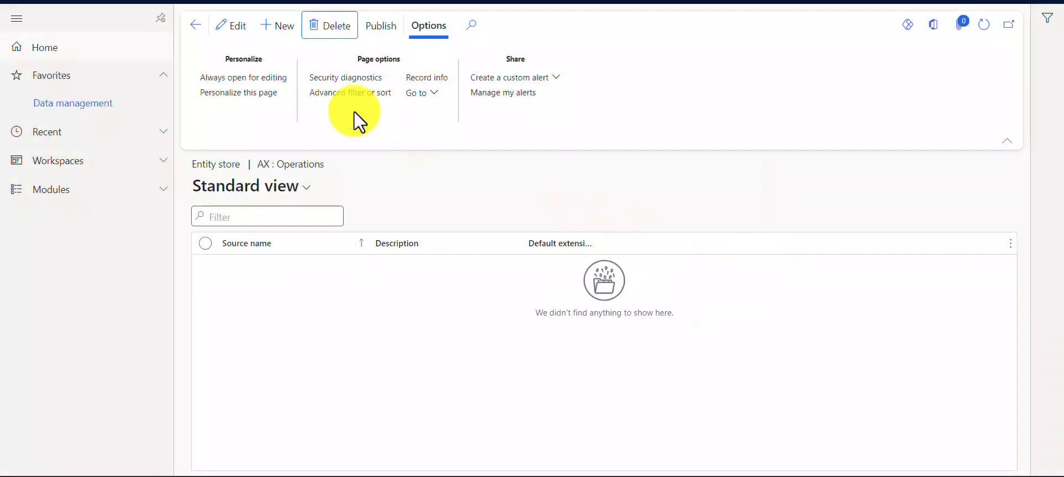
Step: Create a new entity store record with the source name TheAxaptaBYOD
click(281, 27)
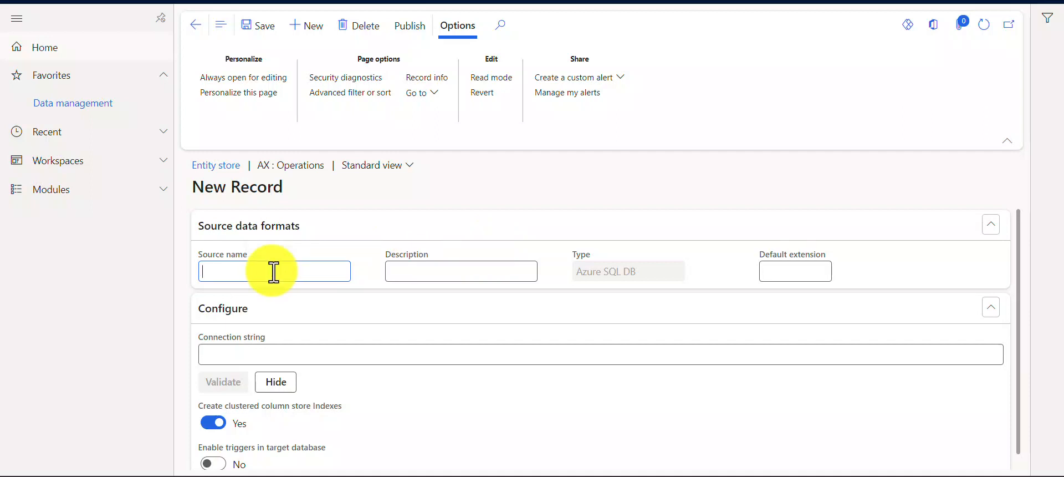
text(TheAxaptaBYOD)
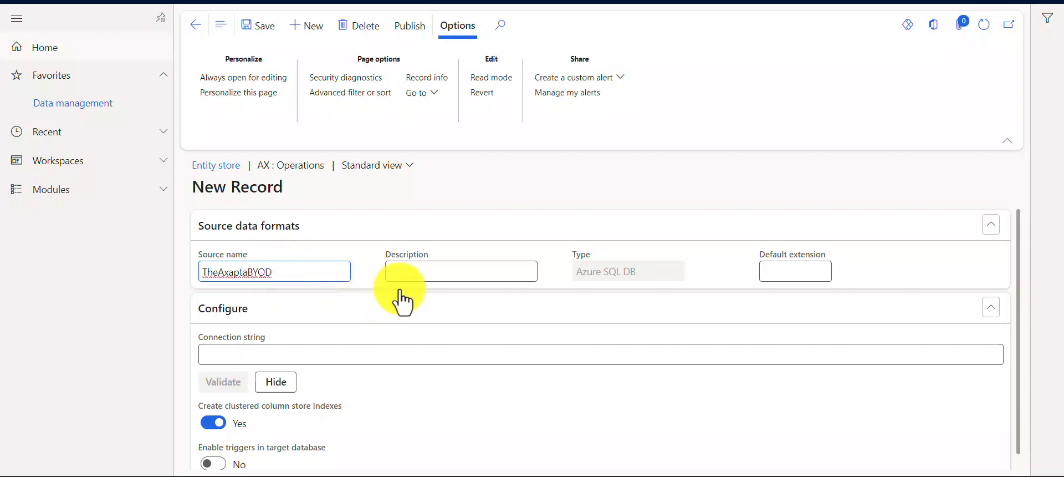
Step: Enter "Exporting Sales data" as the description of the new source record
click(435, 272)
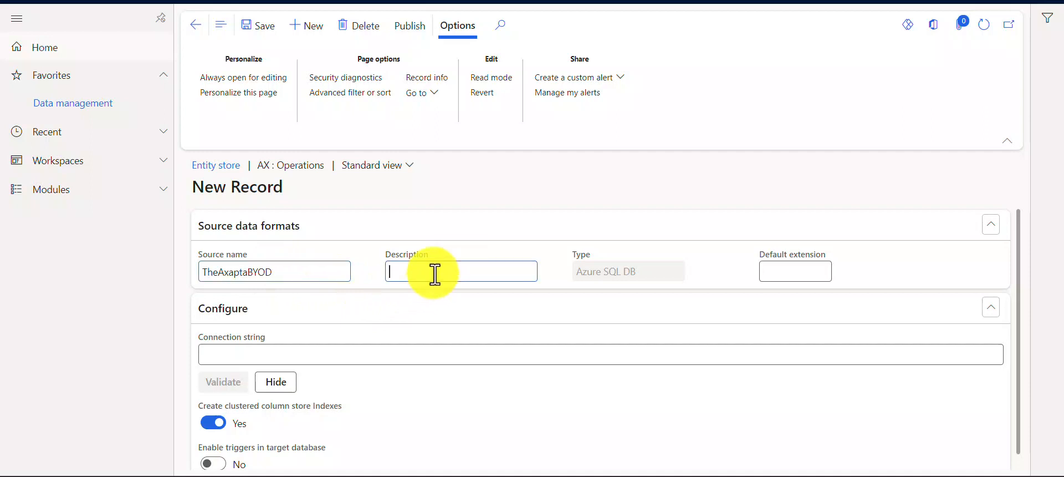
text(Exporting tales data)
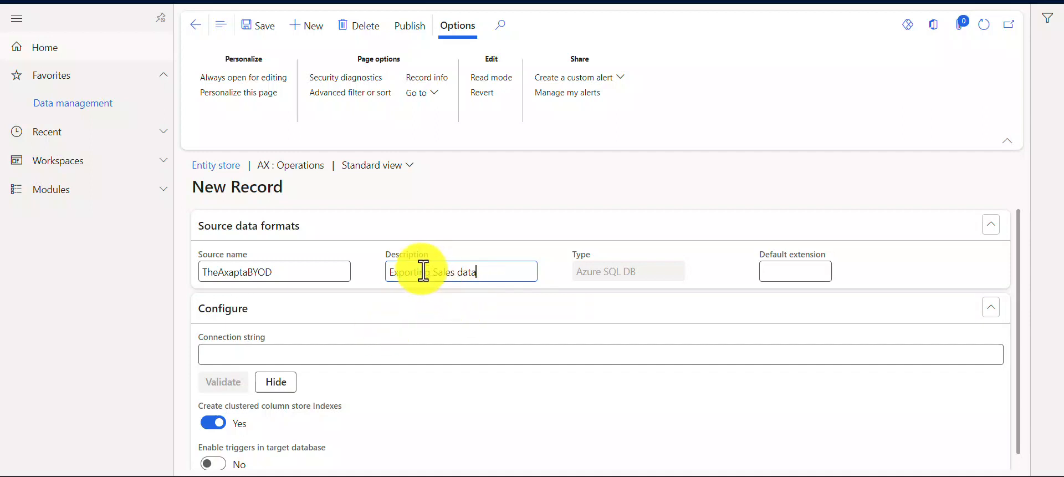
drag(487, 273, 366, 286)
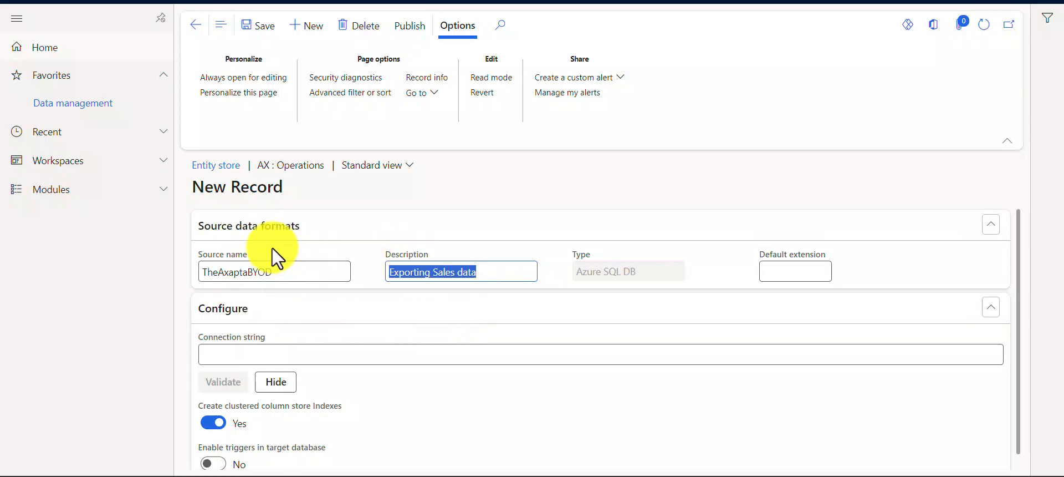
Step: Switch to Notepad and review the connection string template with its server, catalog, user ID and password placeholders
click(328, 358)
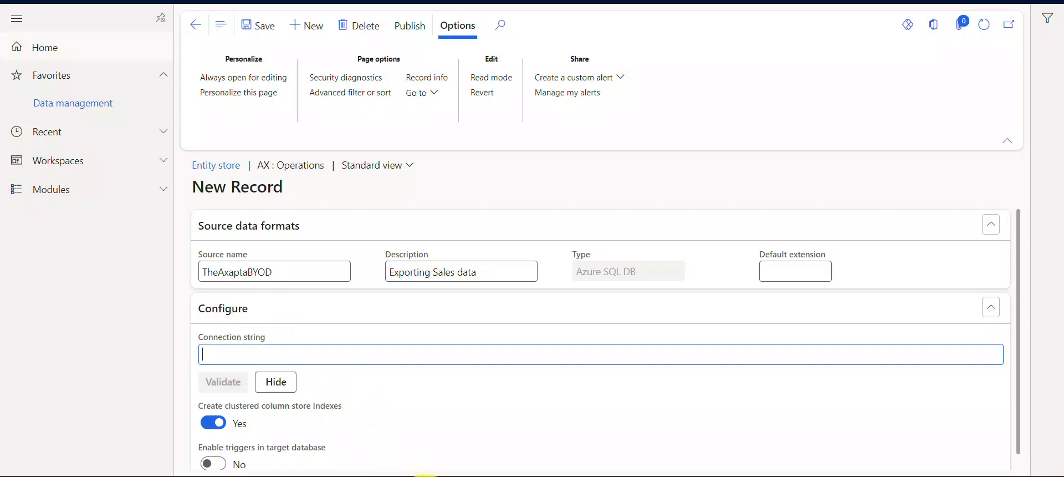
click(425, 476)
click(474, 259)
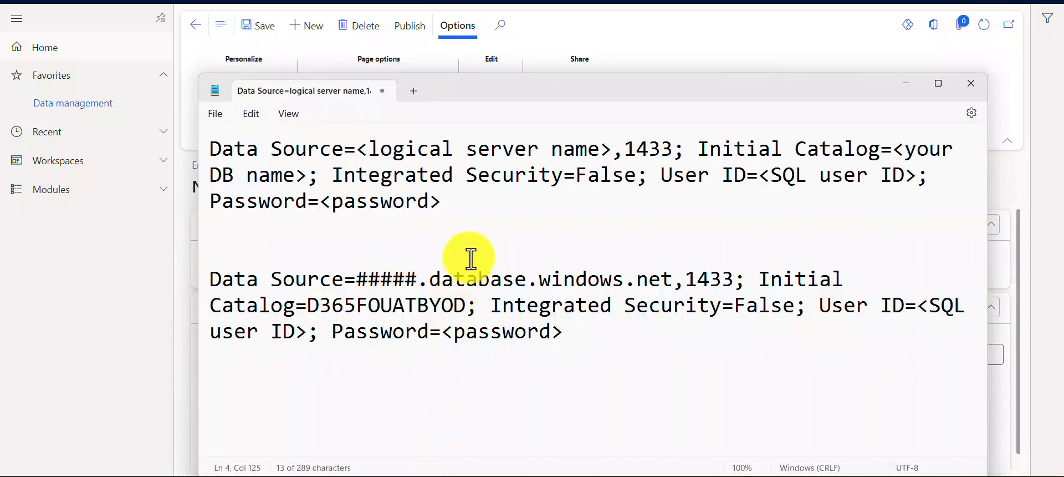
drag(509, 103, 518, 53)
drag(482, 169, 255, 114)
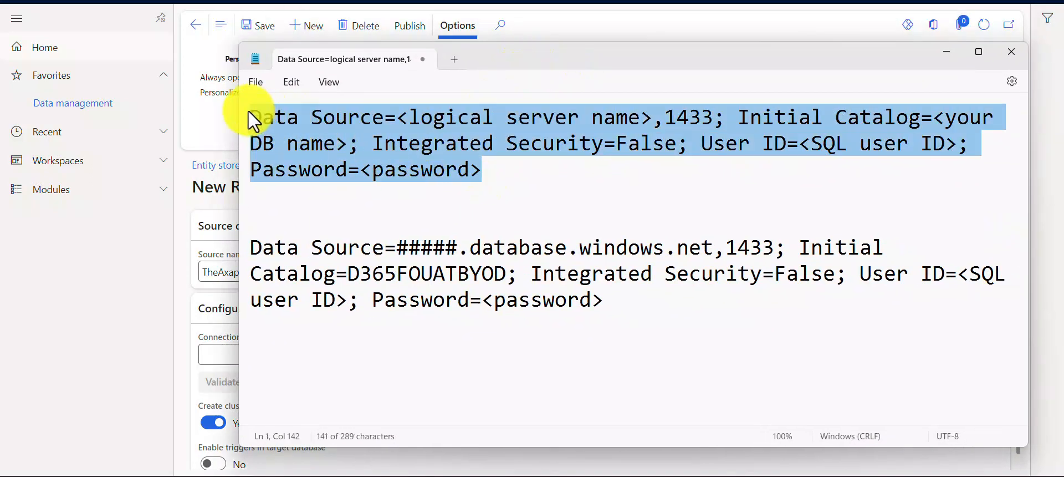
click(615, 302)
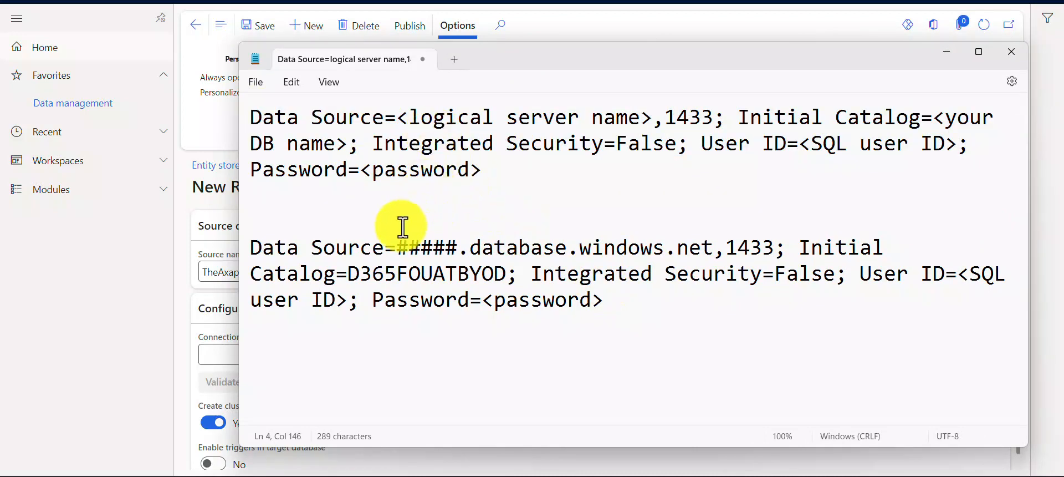
click(404, 119)
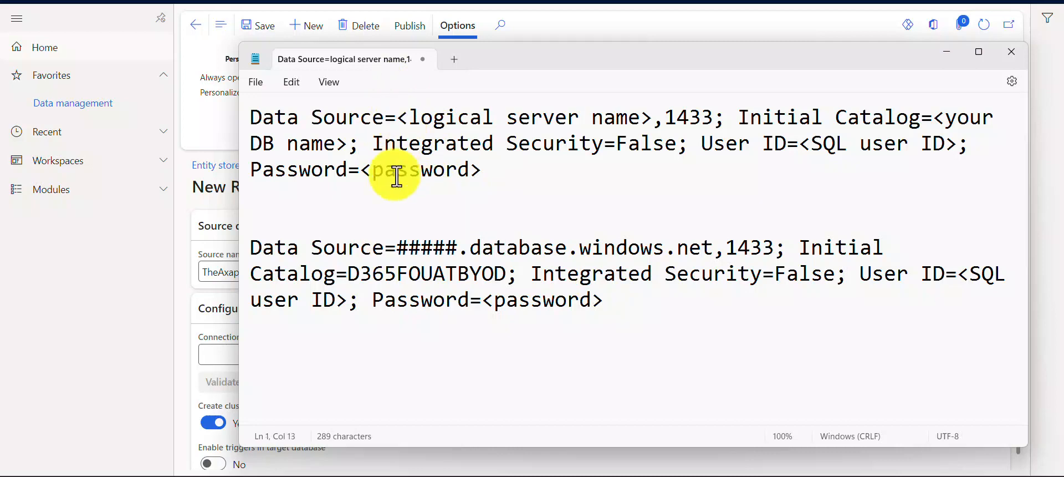
Step: Examine the server address, port 1433 and catalog name D365FOUATBYOD in the sample connection string
drag(397, 248, 710, 249)
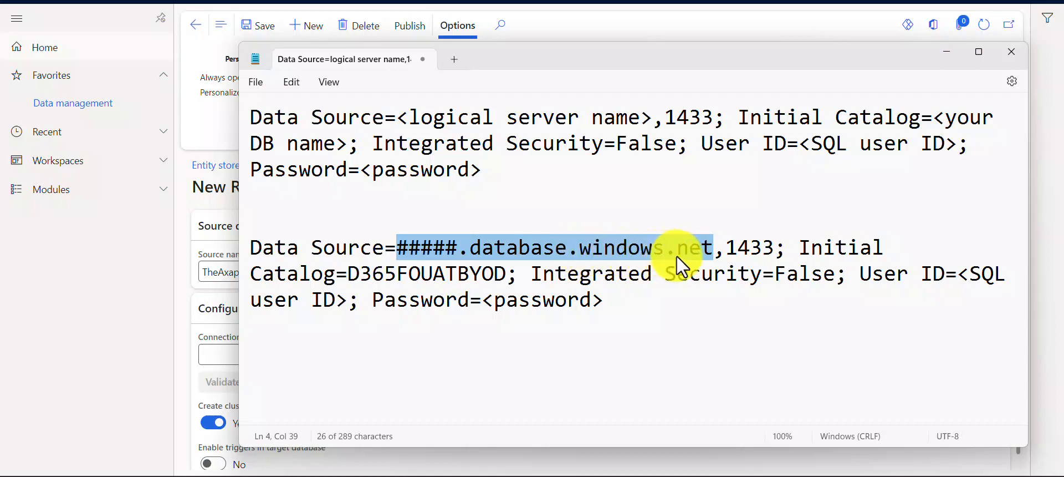
double_click(750, 249)
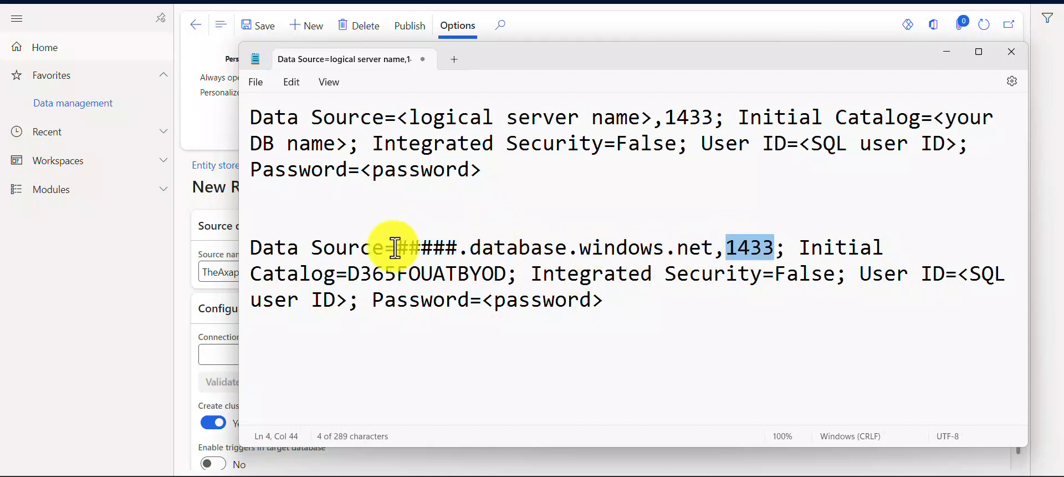
click(353, 273)
drag(353, 273, 506, 284)
click(507, 284)
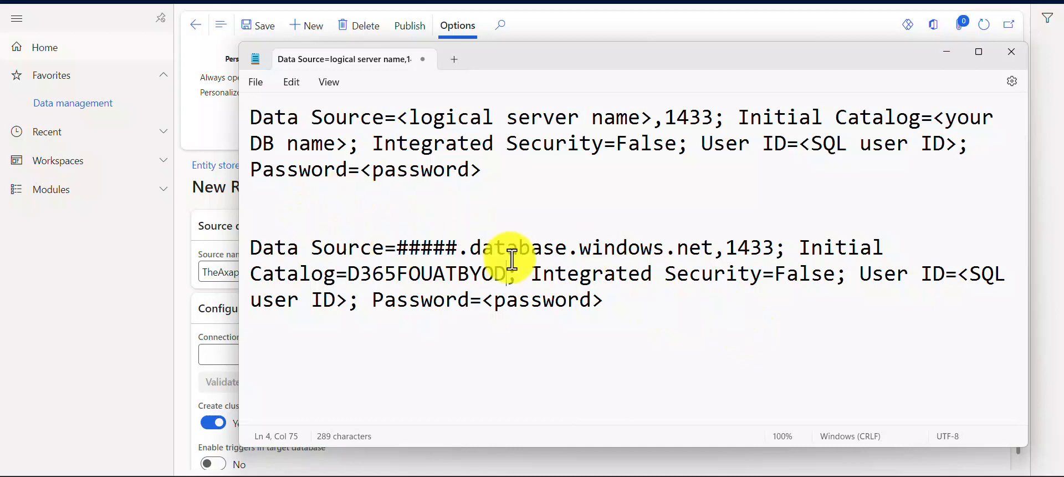
Step: Return to the new source record and bring the Configure section's empty connection string field into focus
click(210, 300)
click(238, 308)
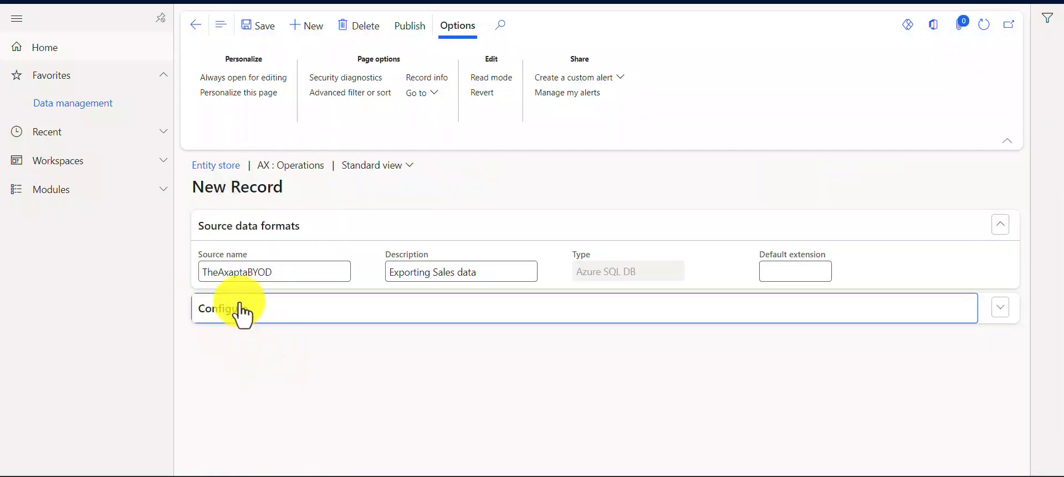
click(231, 308)
click(253, 355)
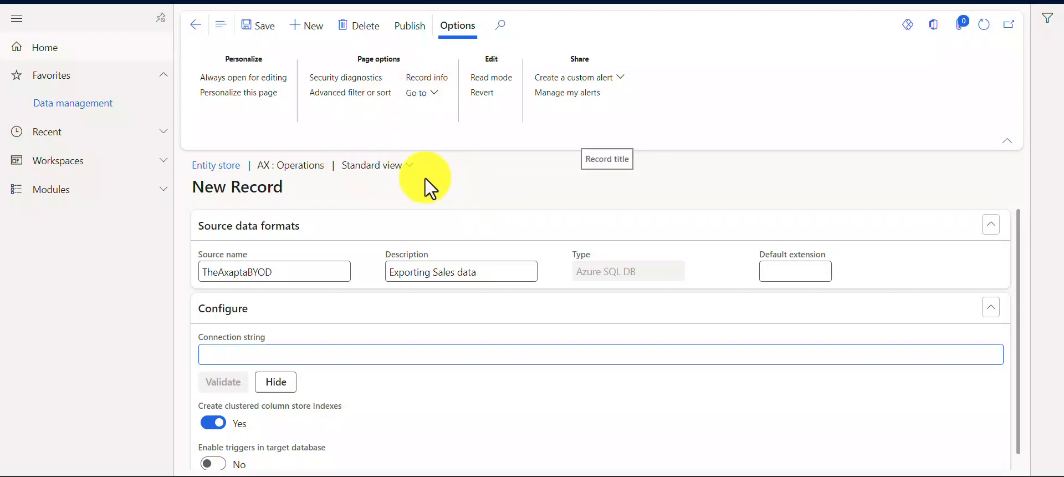
Step: Open the data entities list from Data management and view the published entities page for the 1099 fields entity
click(85, 106)
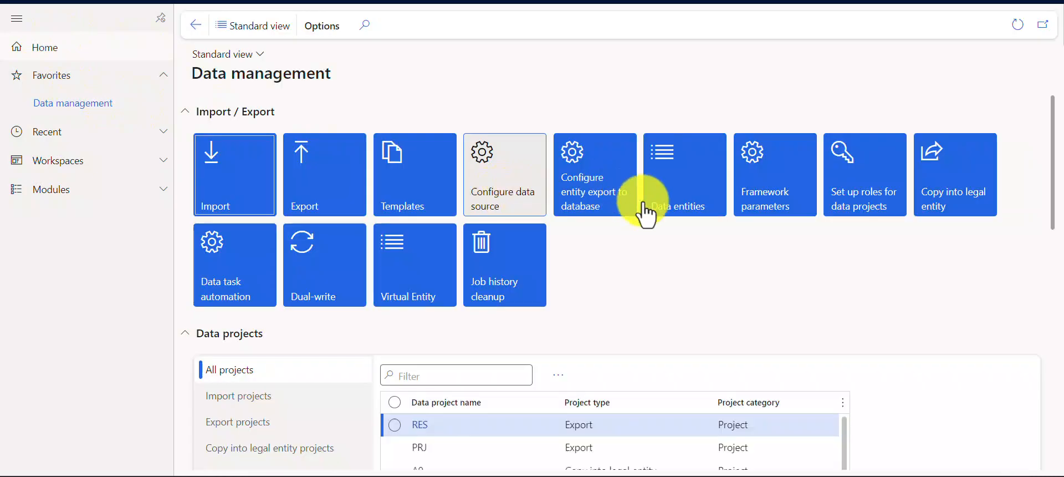
click(686, 194)
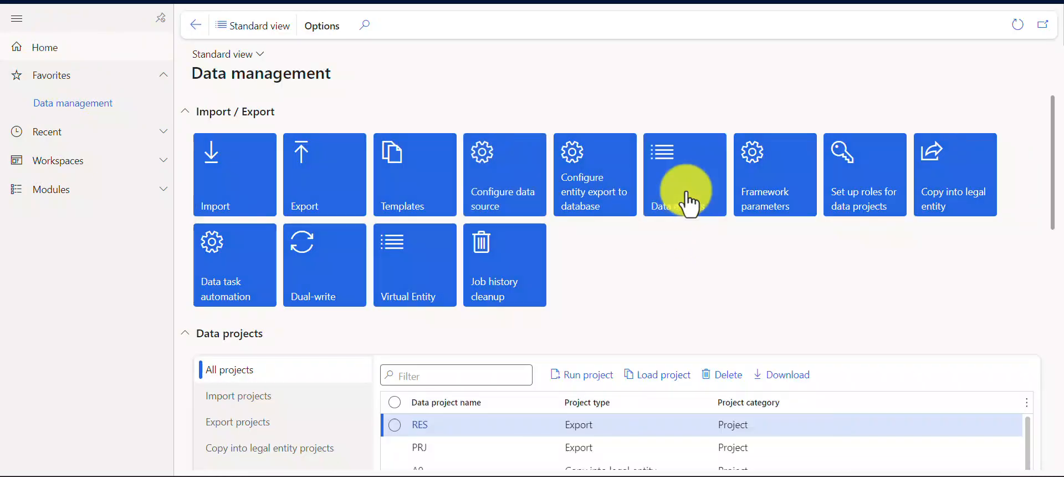
click(687, 203)
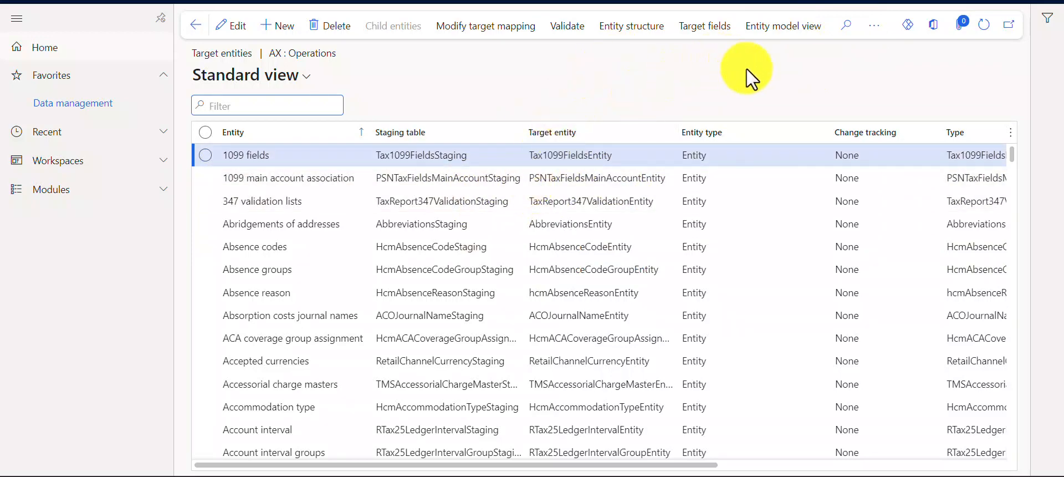
click(876, 34)
mouse_move(895, 75)
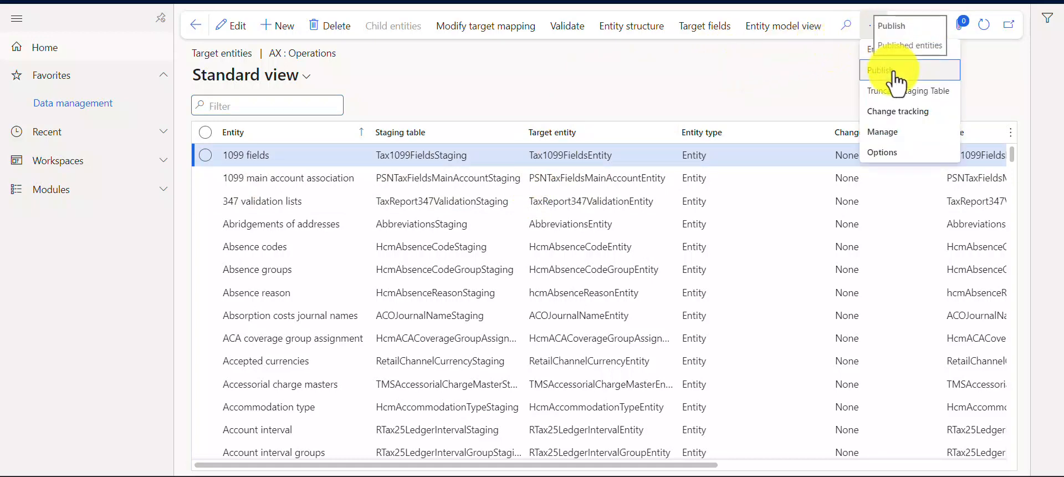
click(909, 45)
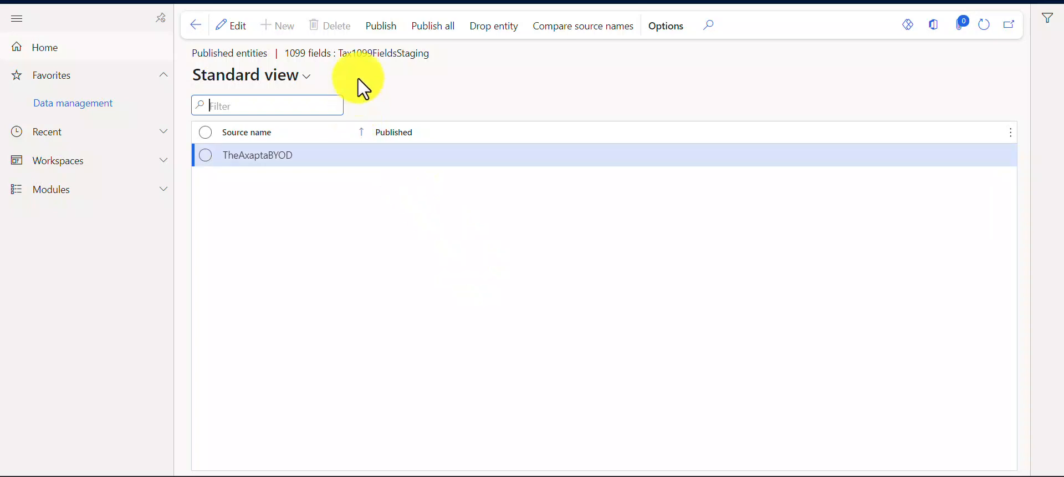
drag(344, 52, 454, 62)
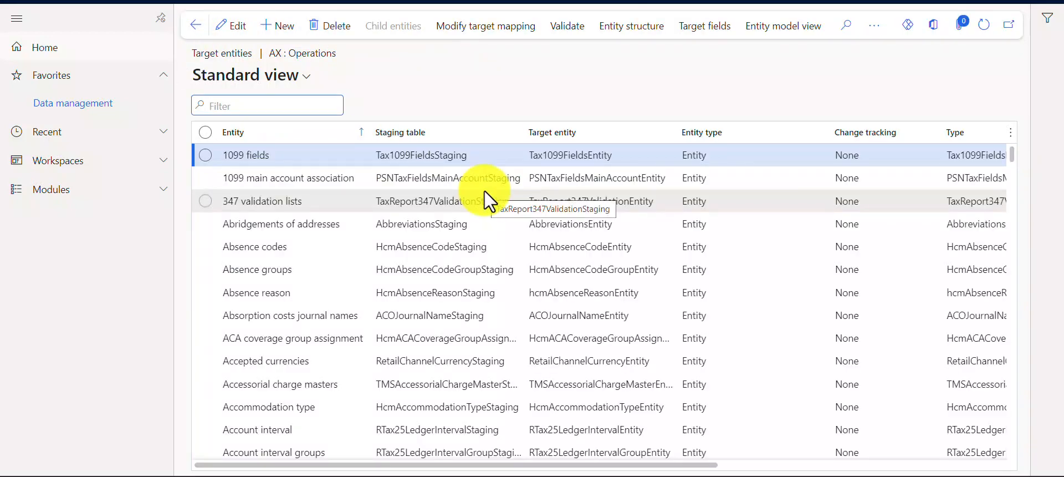
Step: Create a new export project from Data management with the group name "Cust Export BYO"
click(100, 111)
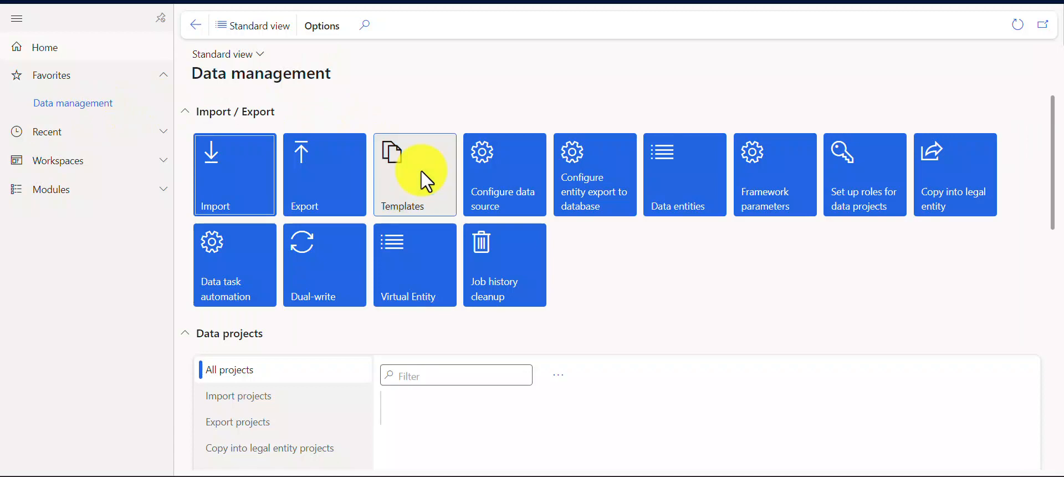
click(309, 180)
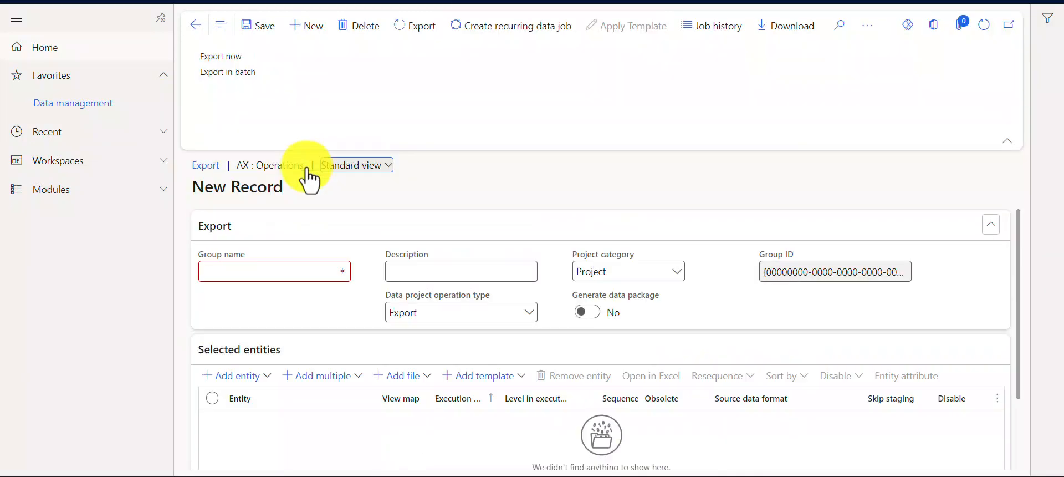
scroll(276, 302, down, 3)
click(251, 300)
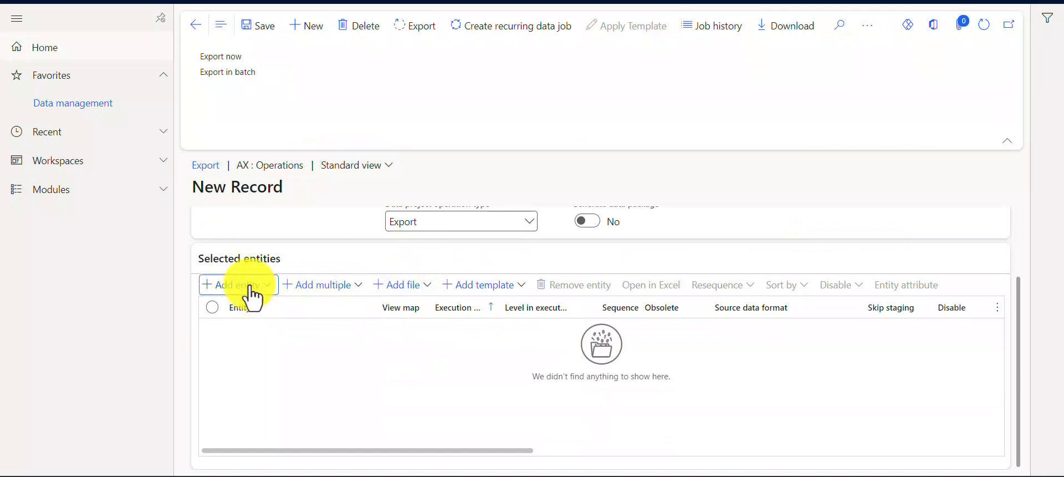
scroll(328, 279, up, 2)
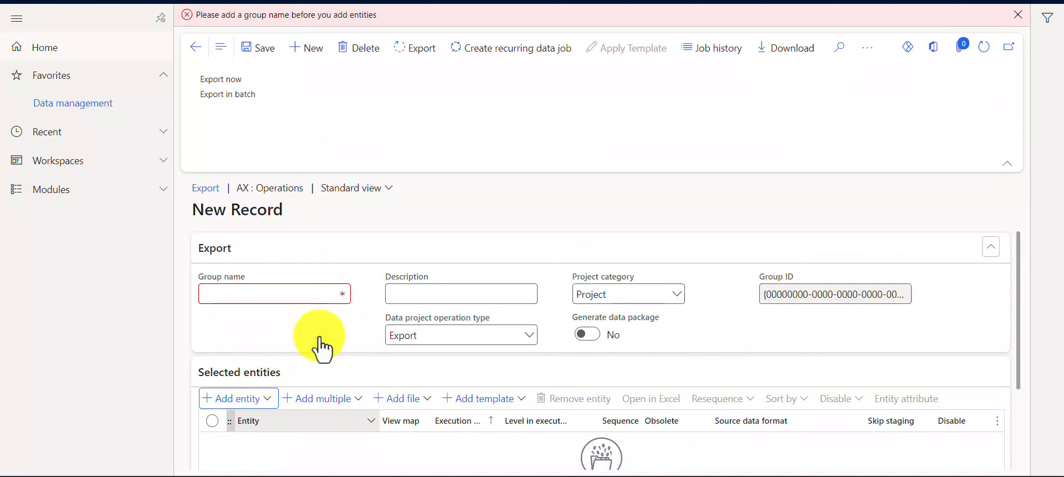
click(275, 292)
text(Cust)
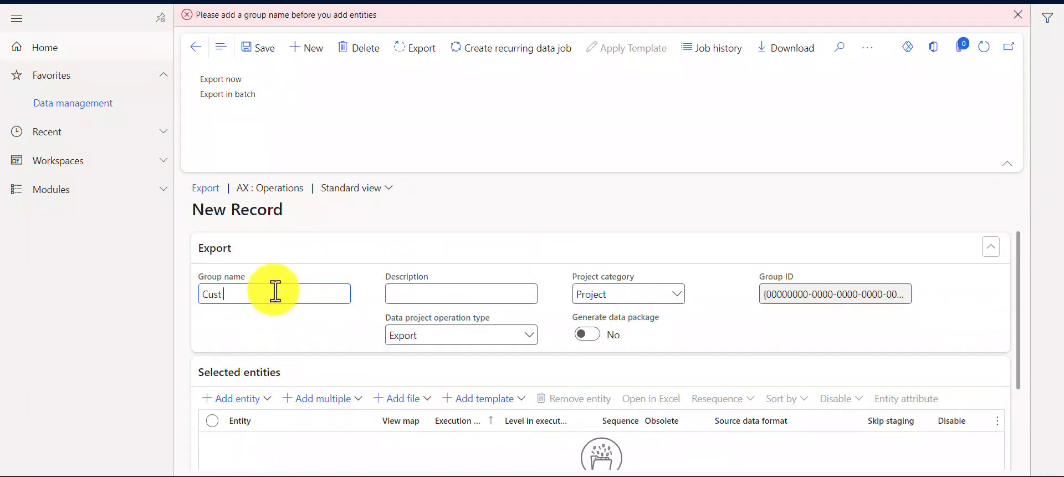
text( Export BYO)
Step: Start adding an entity to the export project's selected entities, choosing Custom check layout as the entity name
scroll(275, 290, down, 2)
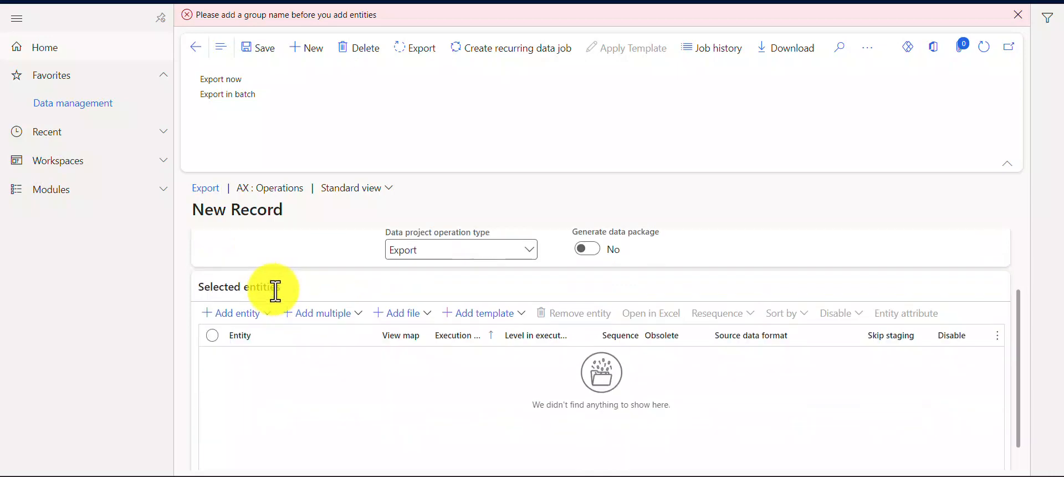
click(243, 314)
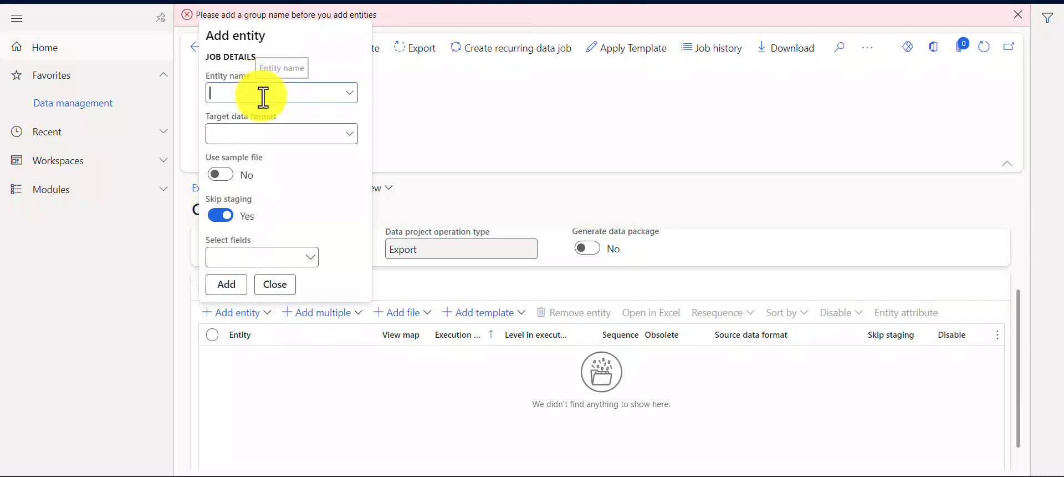
text(Cust)
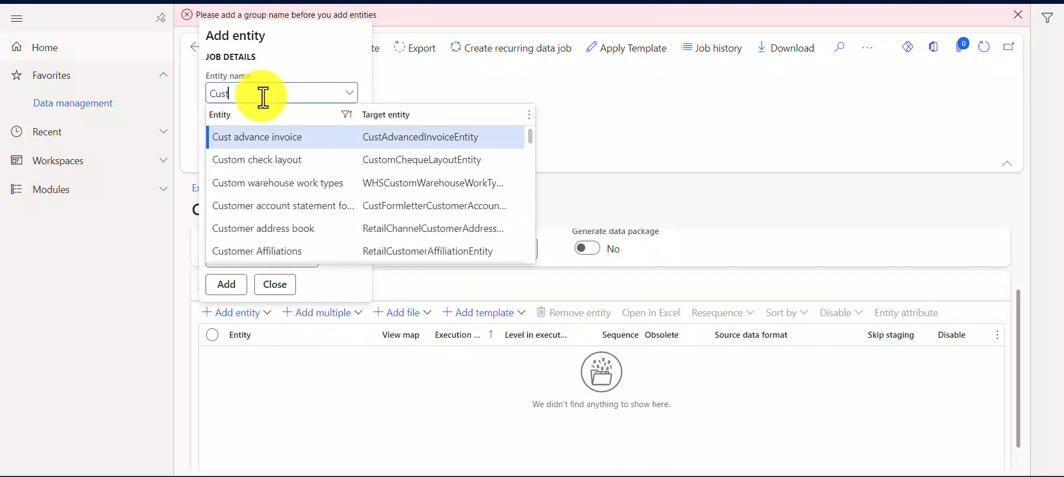
text(cust)
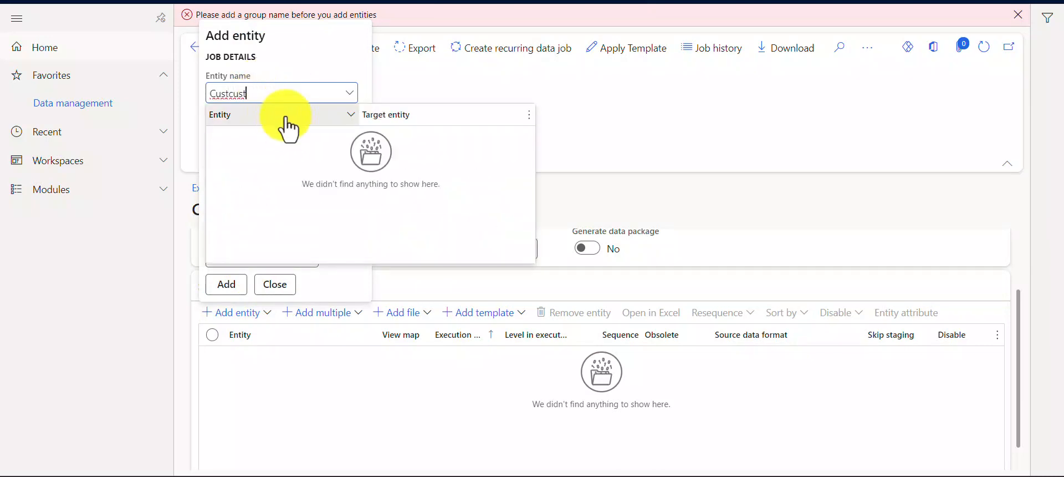
key(BackSpace)
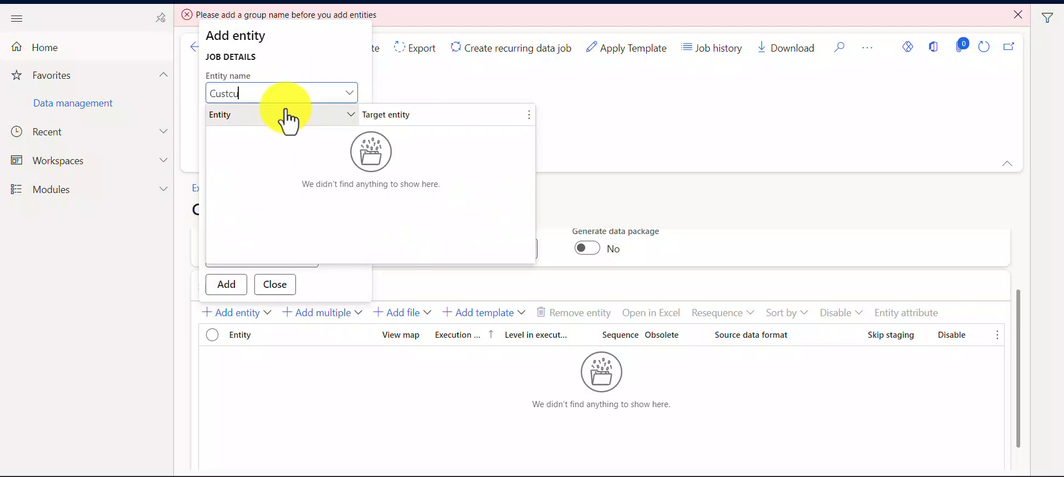
key(BackSpace)
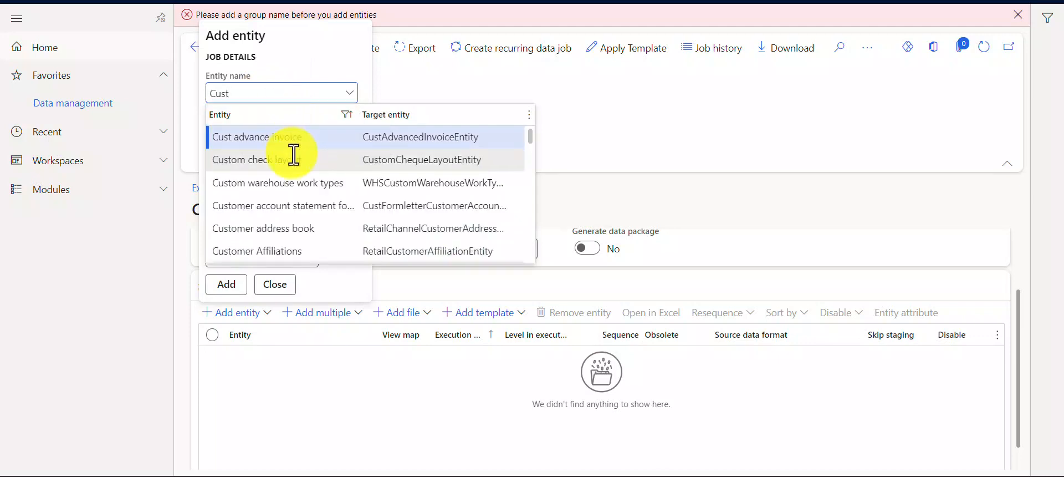
click(293, 156)
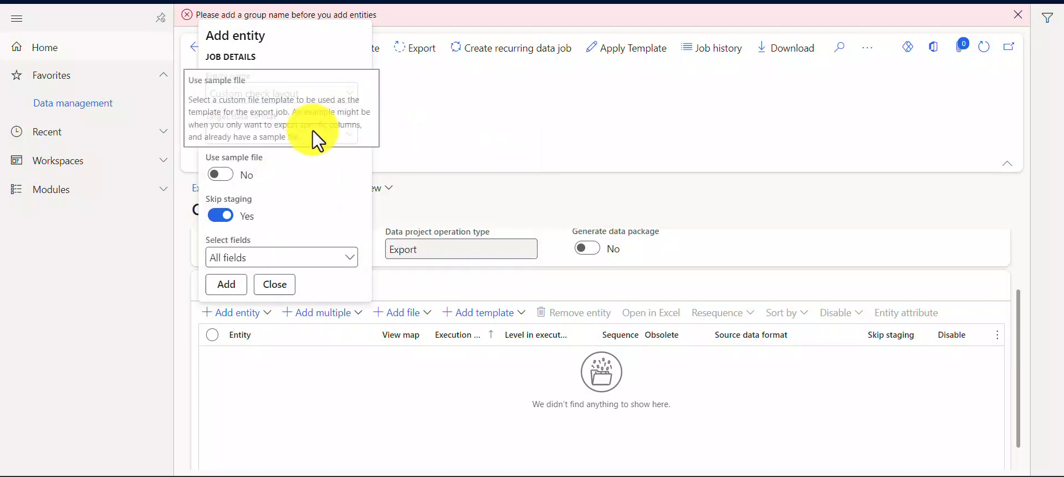
Step: Look through the target data formats for the TheAxaptaBYOD Azure SQL DB source, and leave the entity form without adding anything
click(346, 136)
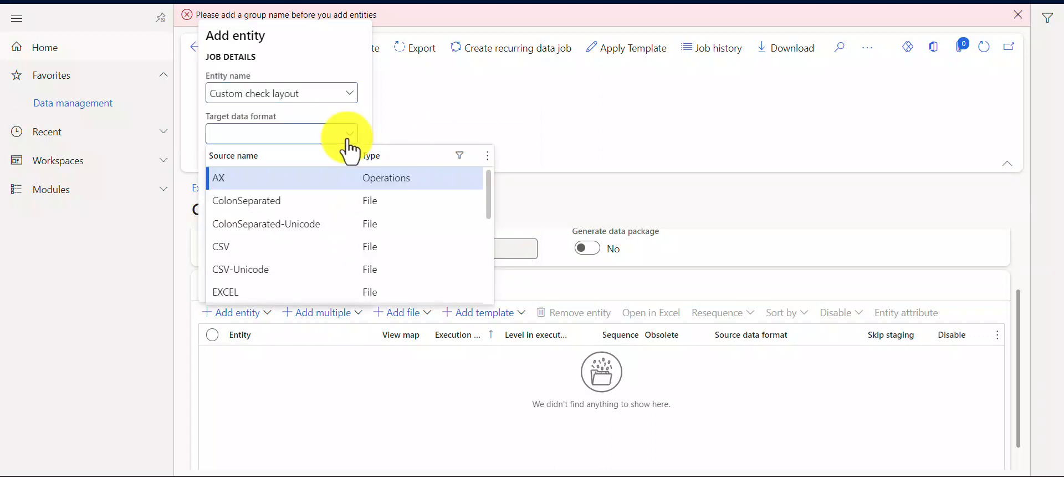
scroll(299, 233, down, 5)
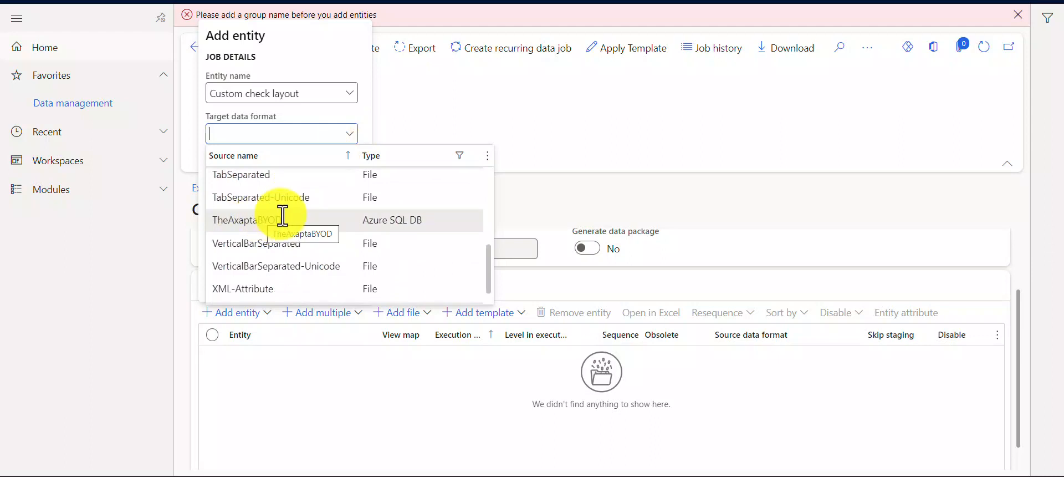
click(577, 129)
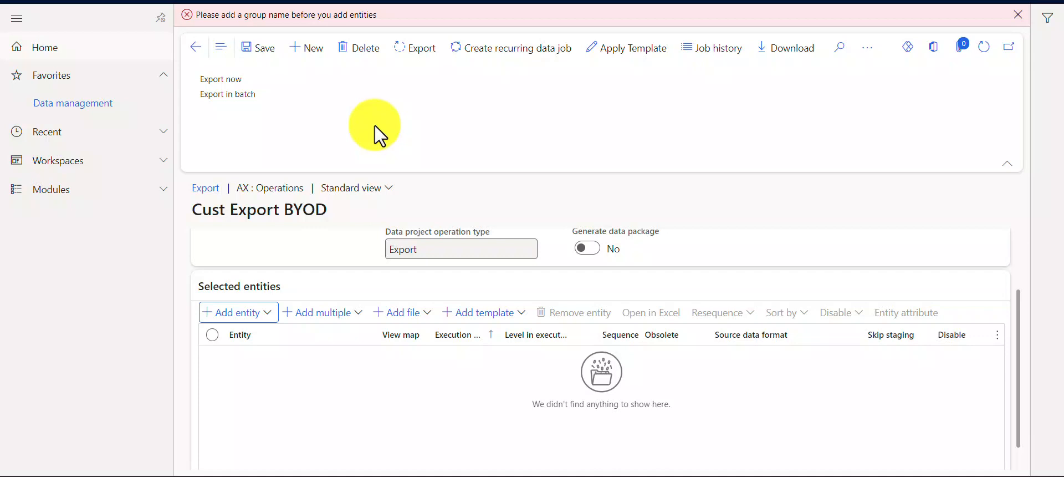
Step: Return to Data management, open the data entities list and view the published entities page for the Absence groups entity
click(110, 108)
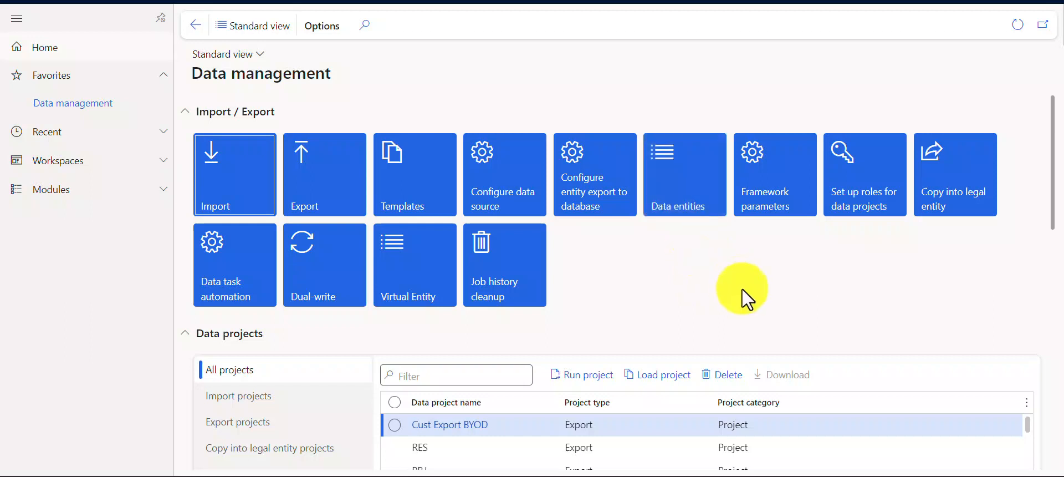
click(669, 172)
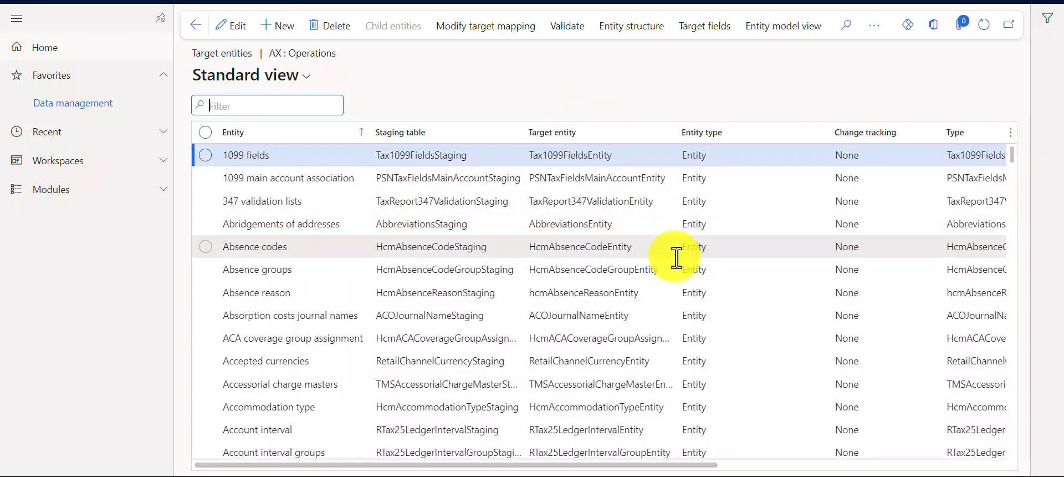
click(643, 270)
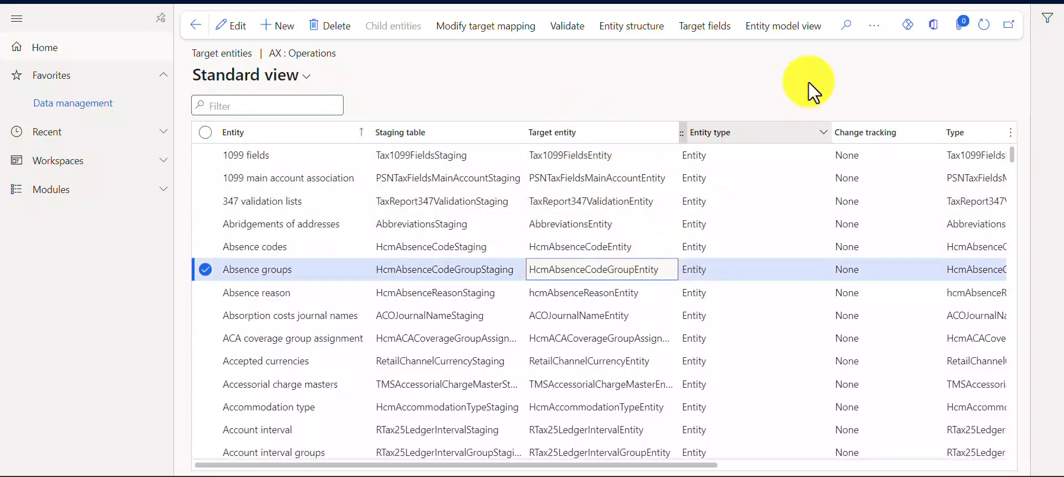
click(876, 25)
click(888, 77)
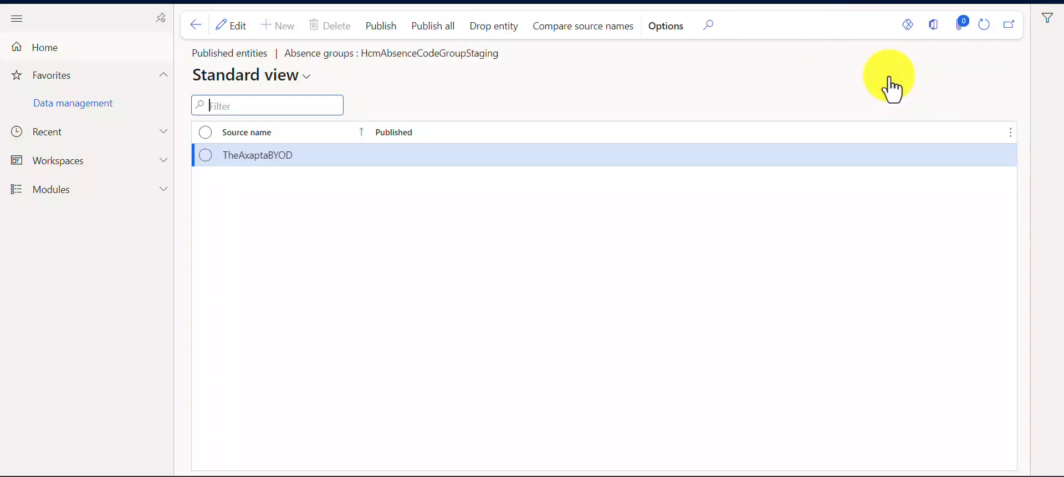